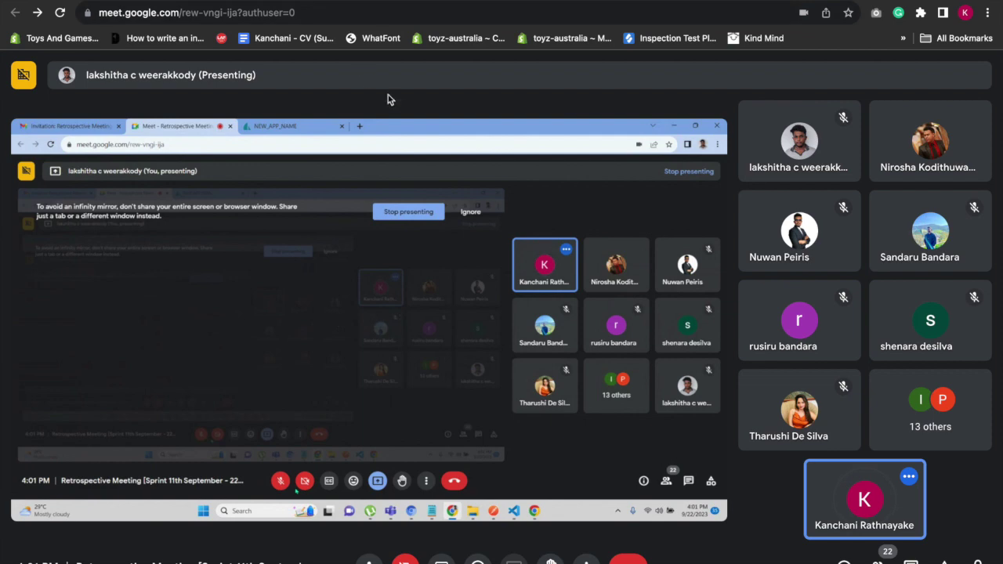
- Share the entire screen with the participants of the Google Meet retrospective meeting
left_click(593, 94)
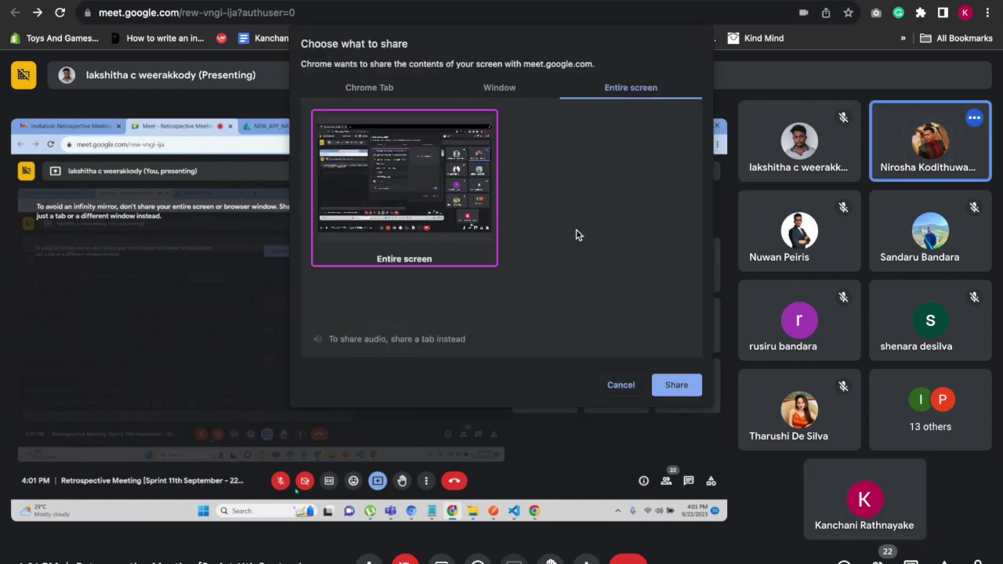
left_click(676, 384)
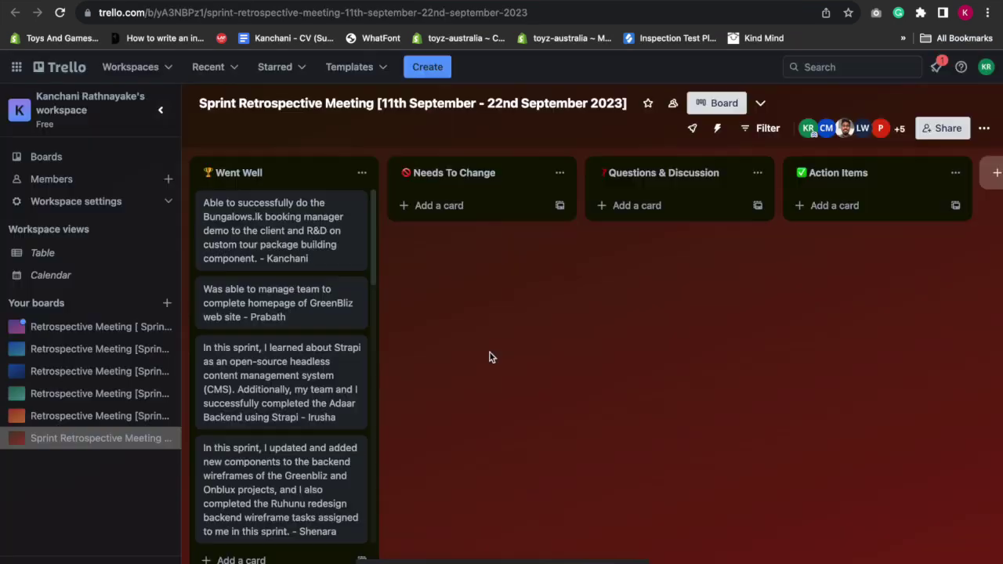
- Look through the first cards in the Went Well list of the sprint retrospective Trello board
scroll(368, 336, "down", 1)
scroll(318, 354, "up", 1)
scroll(310, 321, "down", 1)
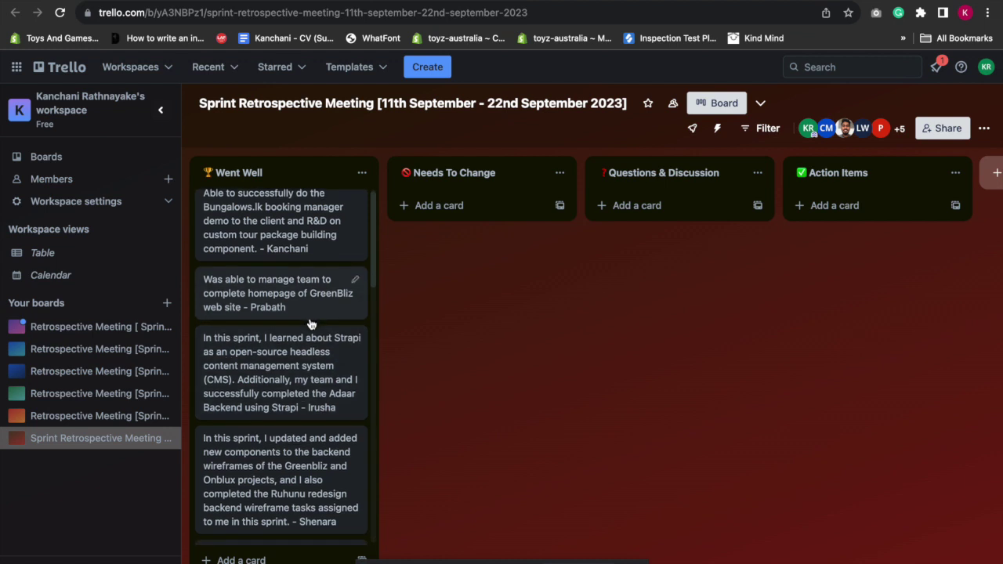
scroll(311, 321, "down", 2)
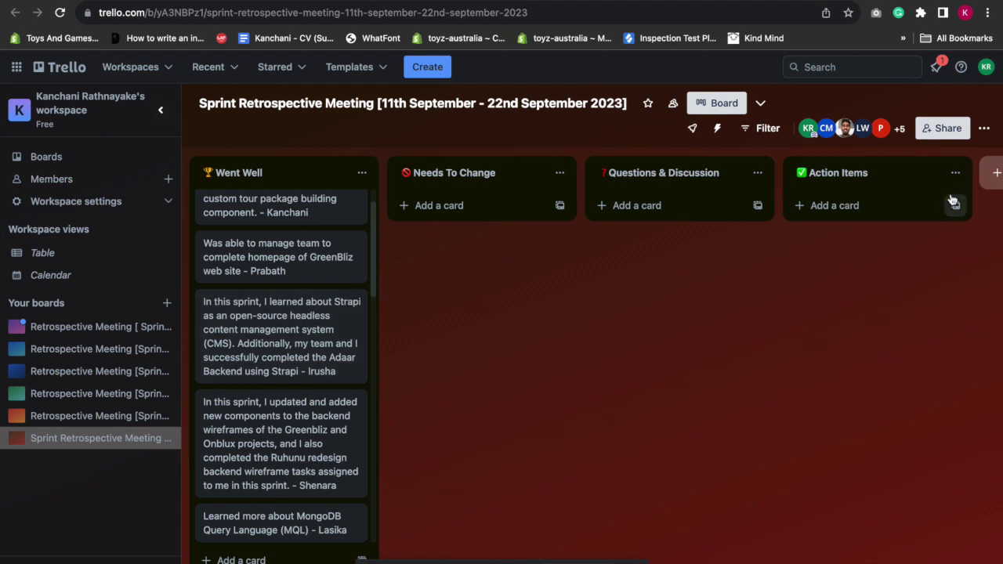
left_click(942, 127)
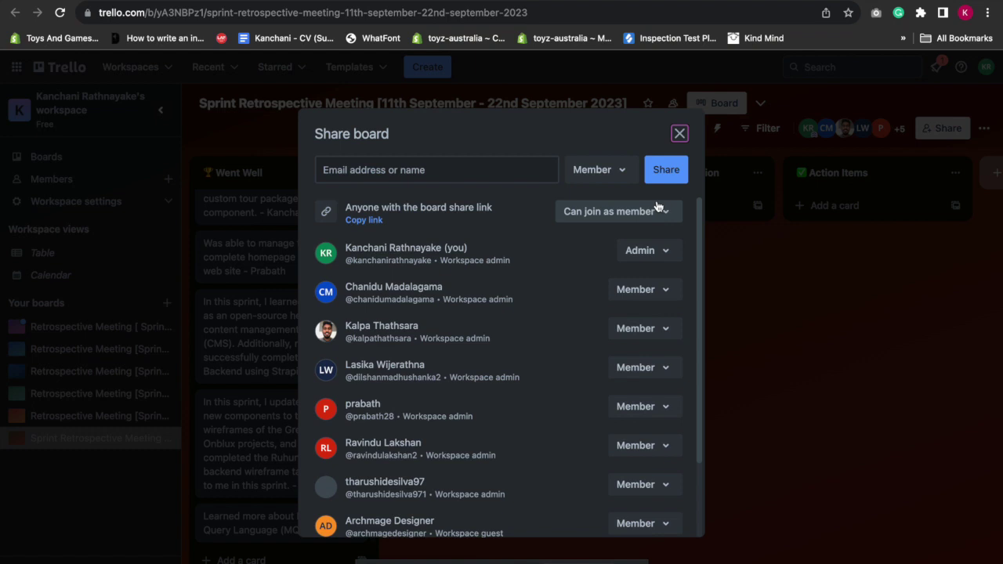
left_click(486, 168)
type("pin")
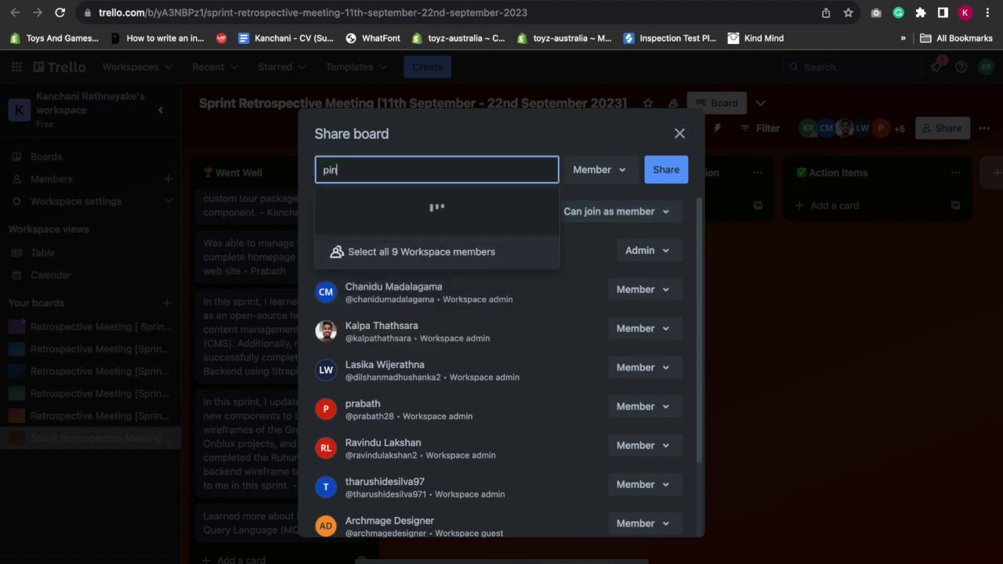
left_click(679, 133)
- Filter the board by keyword for the author of the Initial Wireframes card, followed by the author of the Strapi headless CMS card
left_click(764, 128)
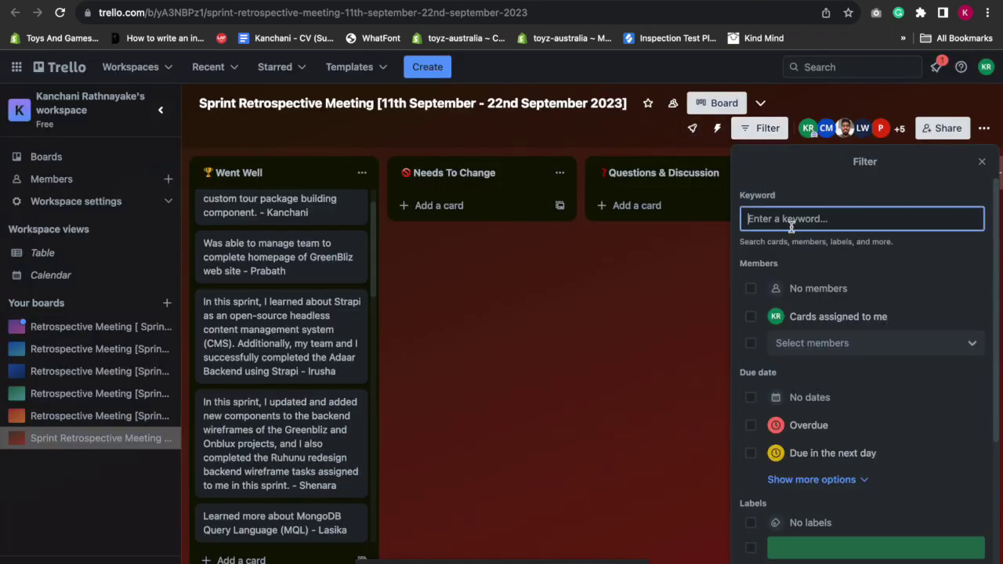
type("pi")
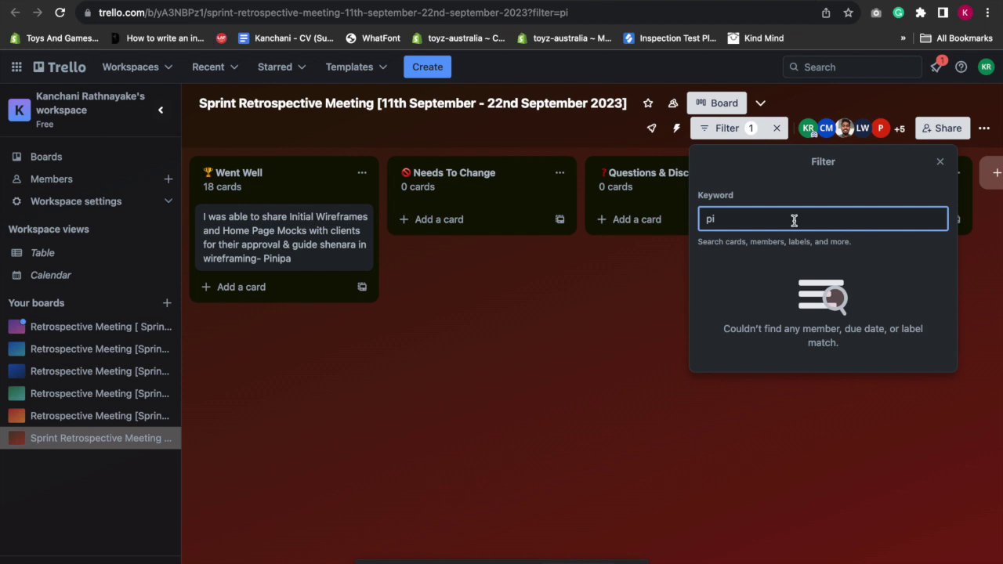
key("BackSpace")
key("BackSpace")
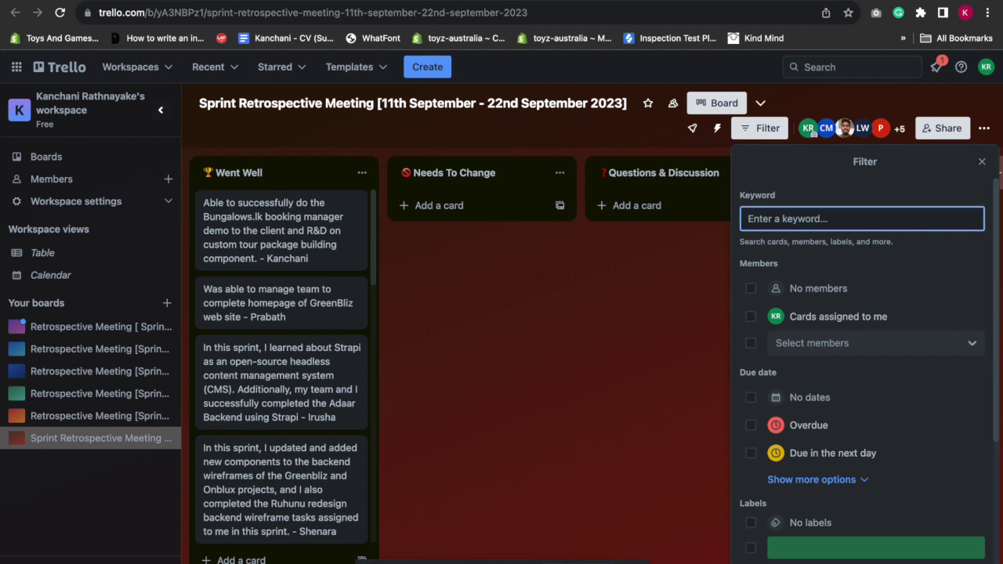
type("irus")
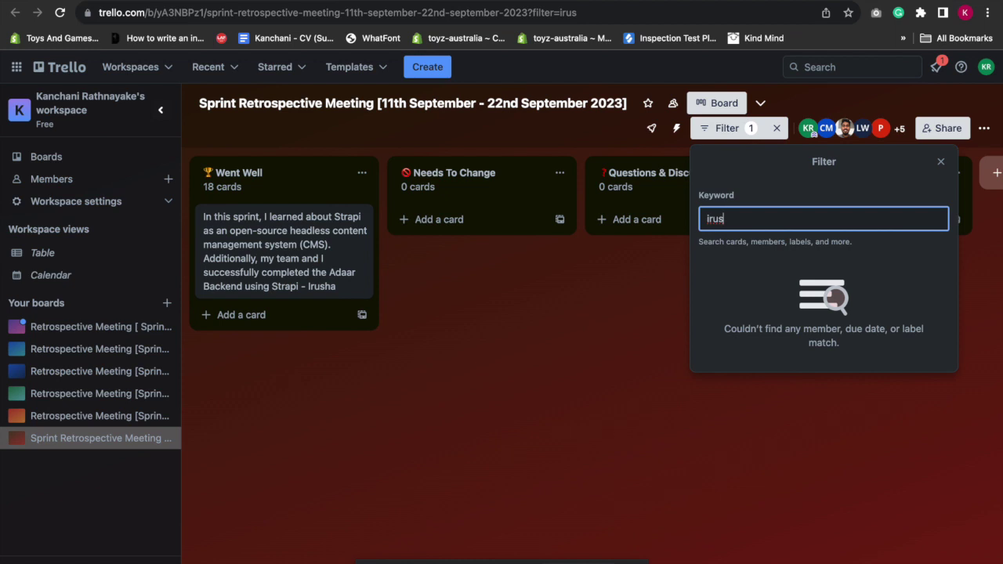
- Replace the filter keyword with the start of the name of the content creation and project planning card's author
key("BackSpace")
key("BackSpace")
key("BackSpace")
type("tha")
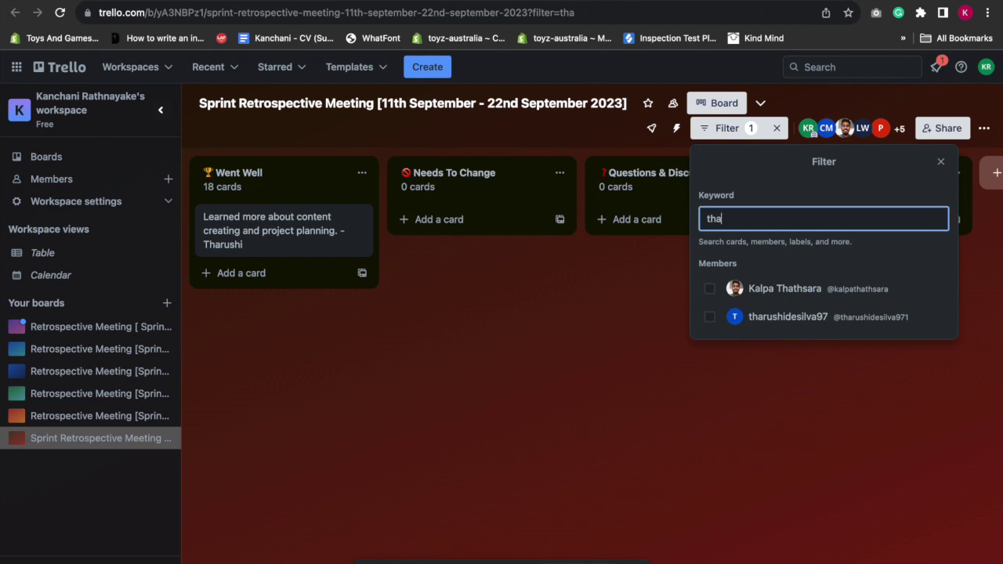
- Filter the cards by the name of the team member who updated the Greenbliz and Onblux backend wireframes
key("BackSpace")
key("BackSpace")
key("BackSpace")
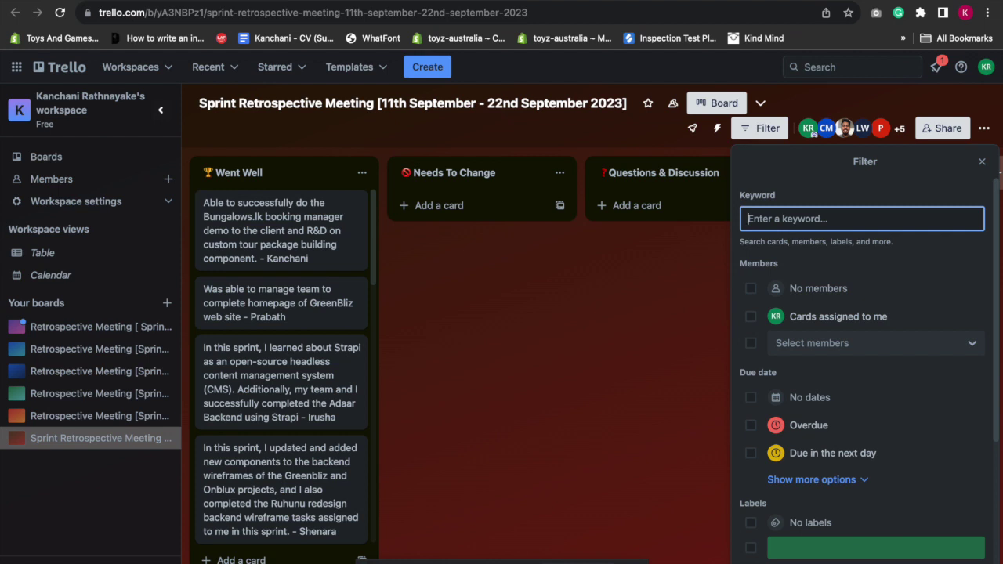
type("she")
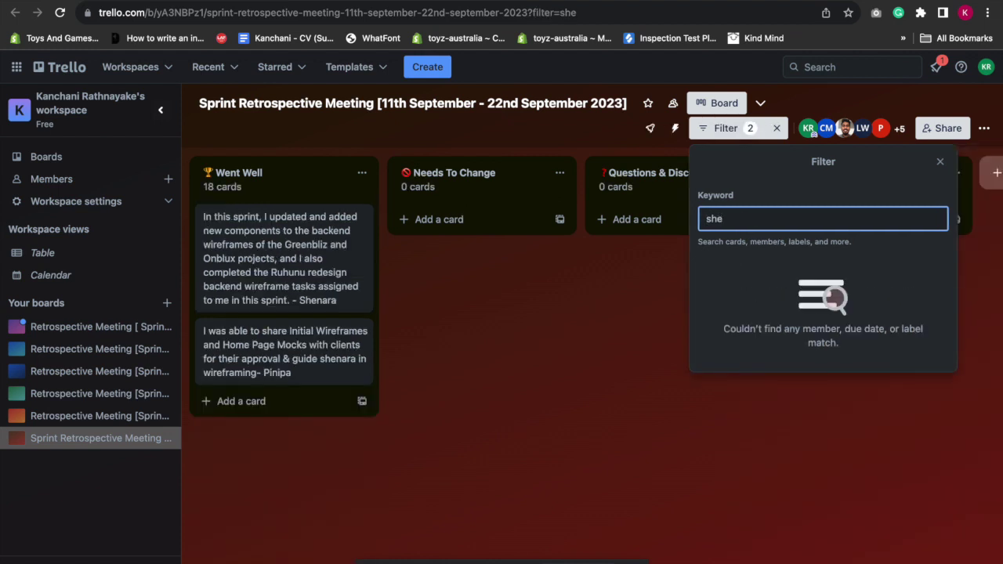
type("n")
- Filter the cards by the name of the team member who managed the GreenBliz homepage work
key("BackSpace")
key("BackSpace")
key("BackSpace")
key("BackSpace")
type("pra")
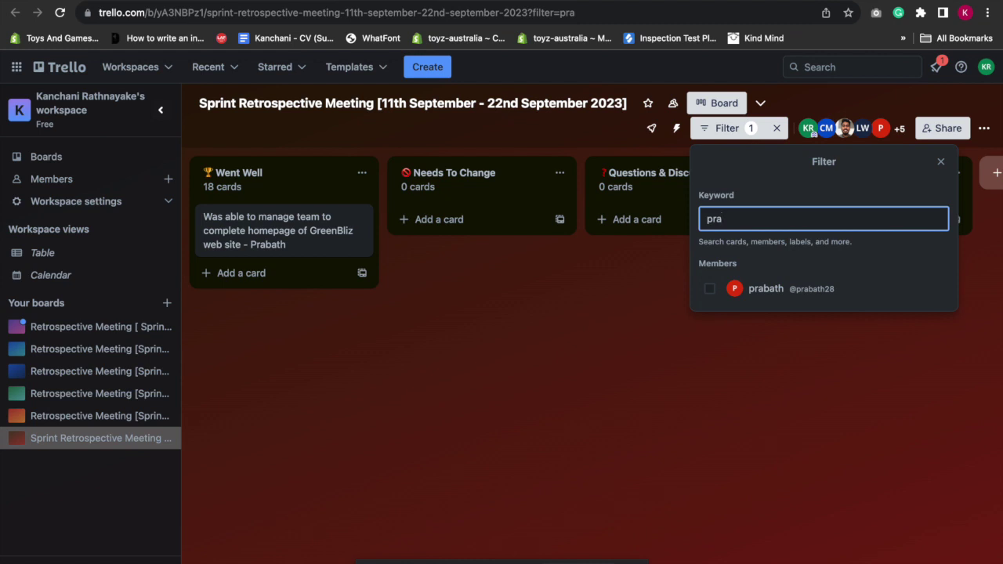
- Filter the cards for the author of the MongoDB Query Language card, followed by the author of the Ruhunu CRM template managers card
key("BackSpace")
key("BackSpace")
type("las")
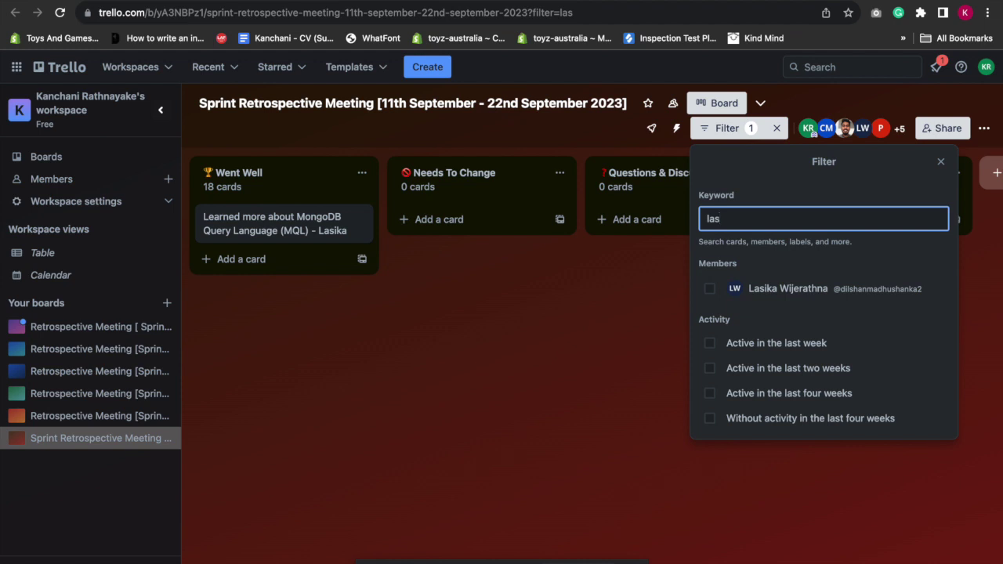
key("BackSpace")
key("BackSpace")
key("BackSpace")
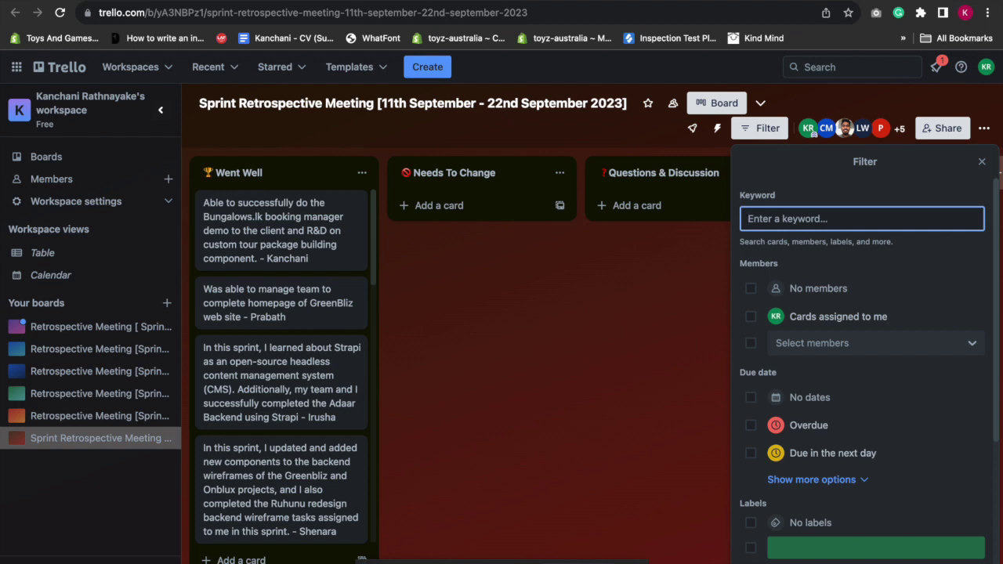
type("kalp")
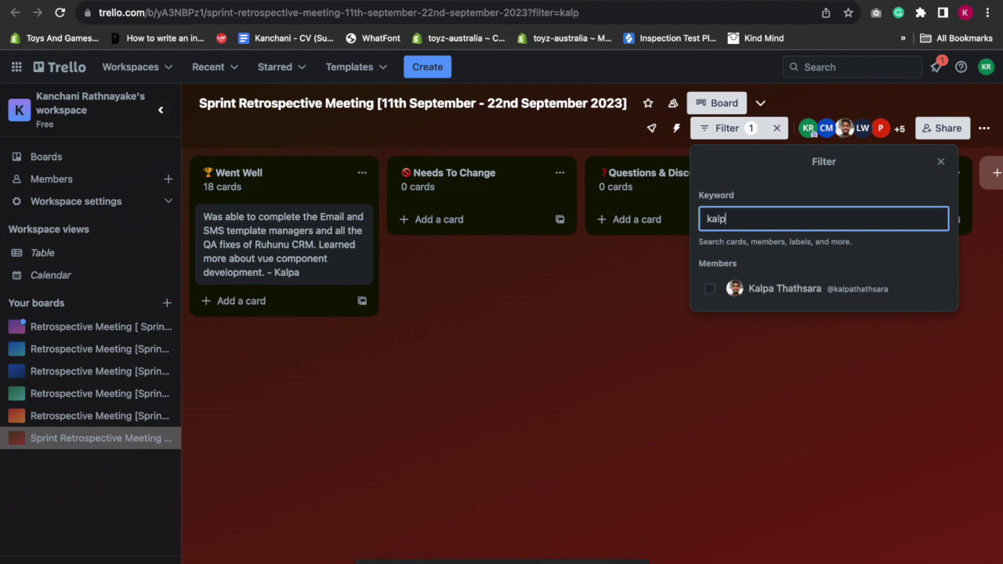
- Narrow the keyword filter to the team member who wrote the card about EAP and UI design expertise
key("BackSpace")
key("BackSpace")
key("BackSpace")
key("BackSpace")
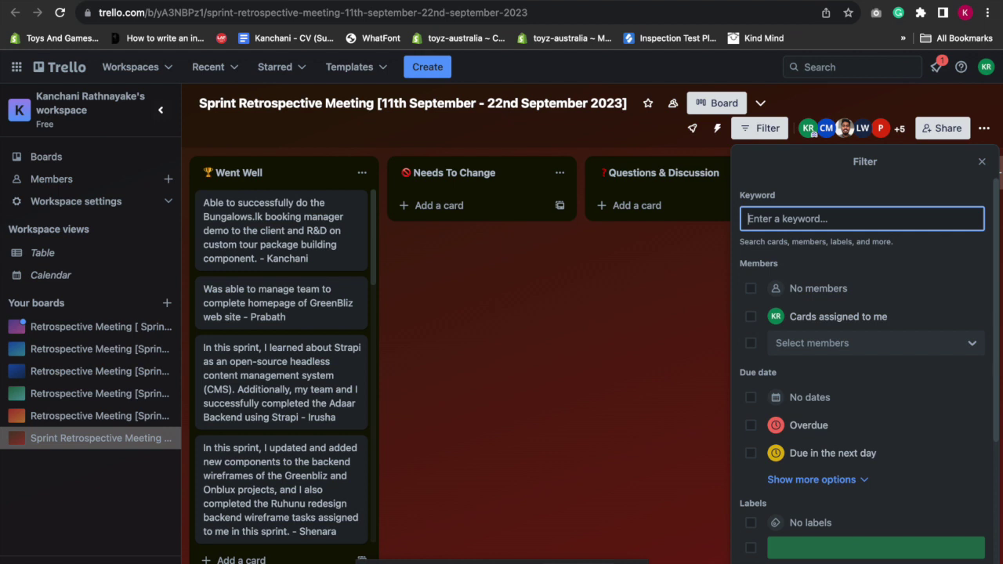
type("cha")
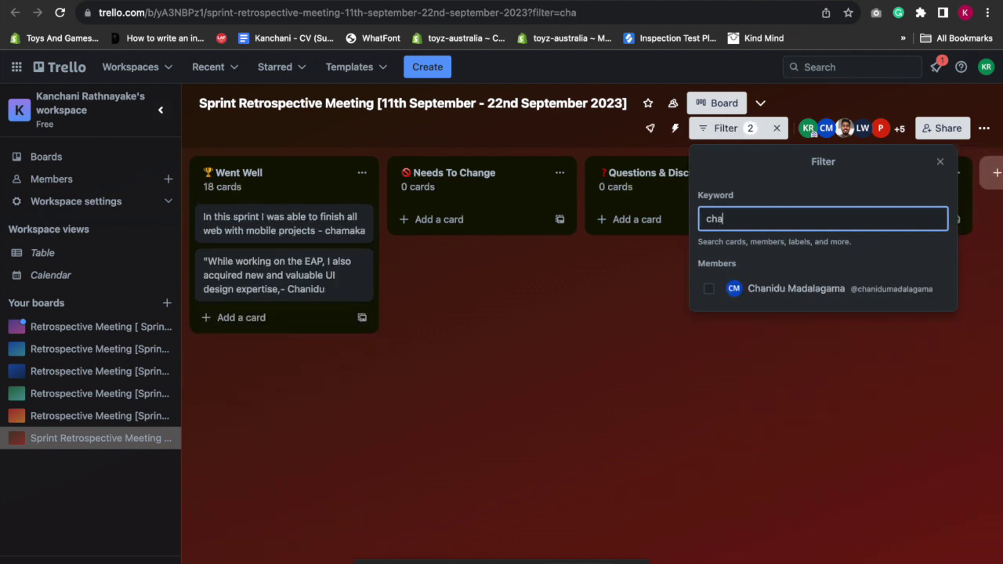
type("n")
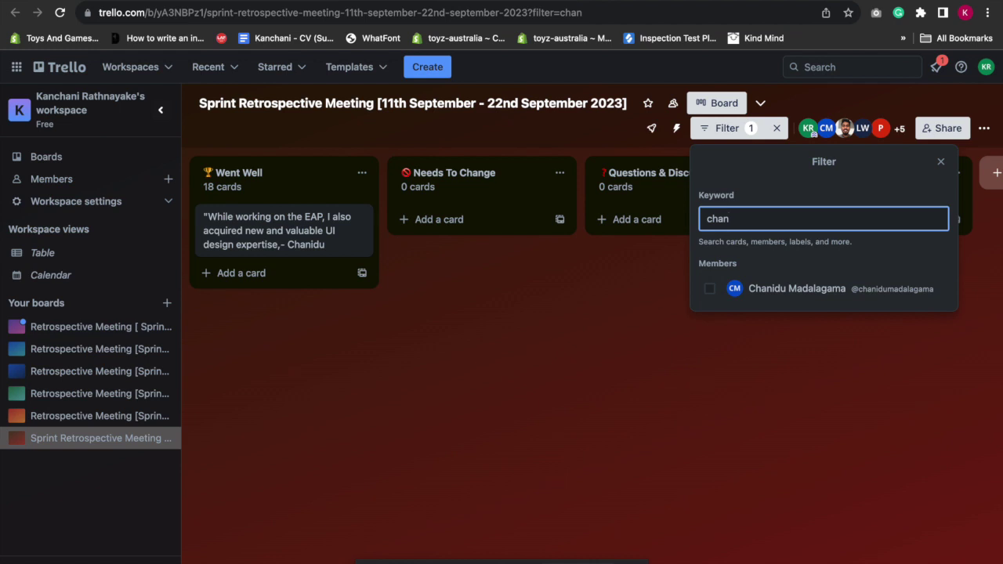
- Filter the cards by the name of the team member who worked on the Traveler App interface
key("BackSpace")
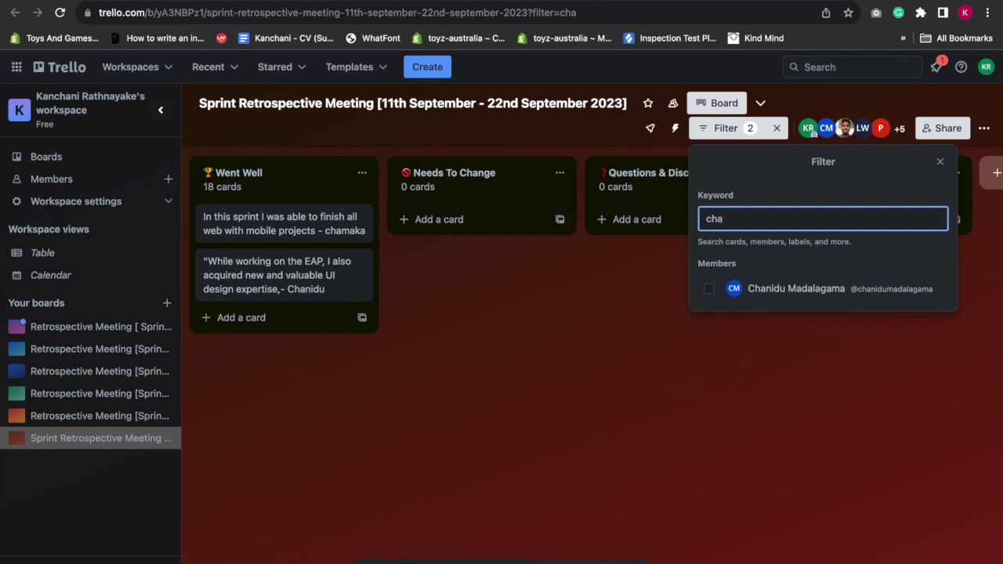
key("BackSpace")
key("BackSpace")
key("BackSpace")
type("ra")
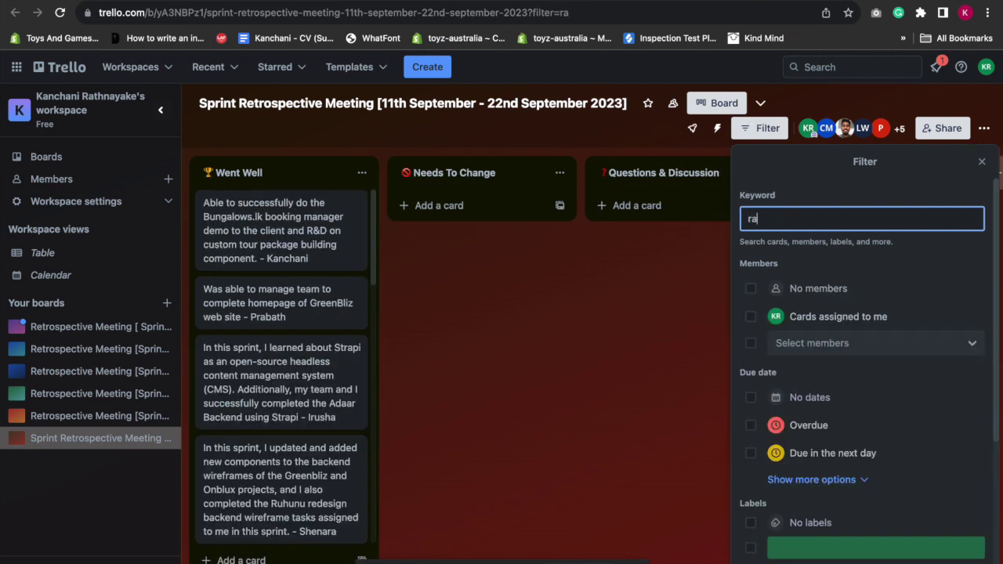
type("v")
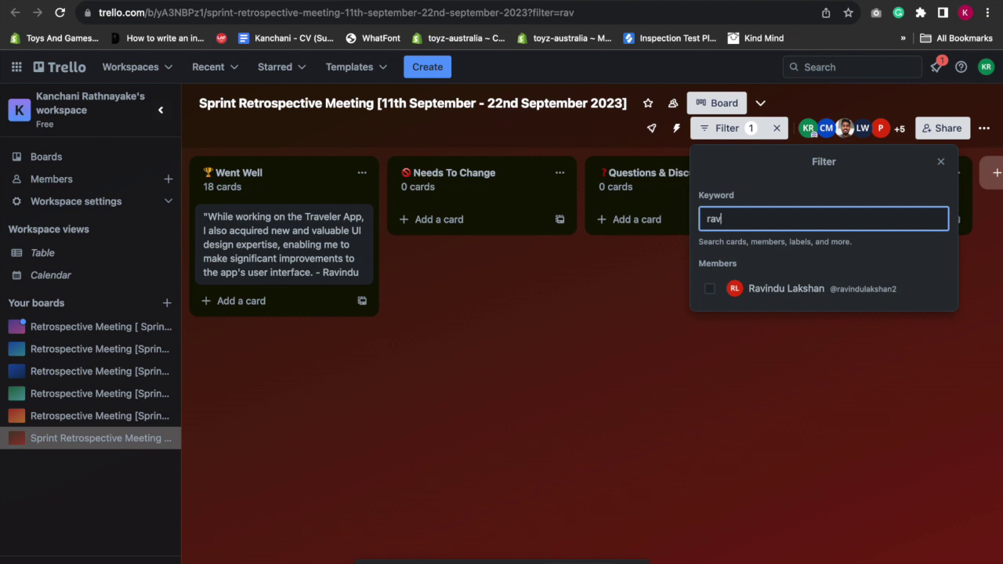
- Filter the cards for the author of the Yala Project mock updates card, followed by the author of the Shopify website card
key("BackSpace")
key("BackSpace")
key("BackSpace")
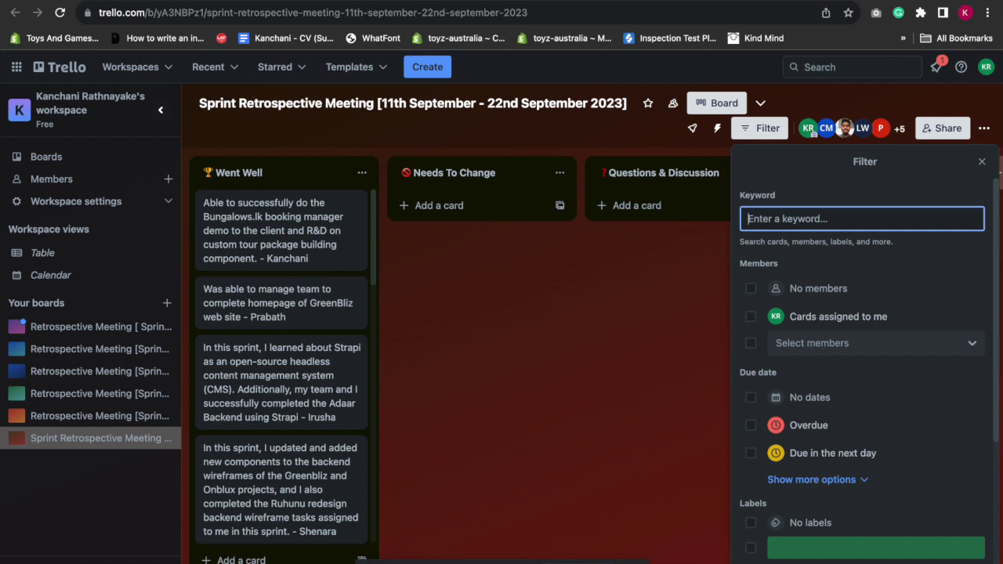
type("dh")
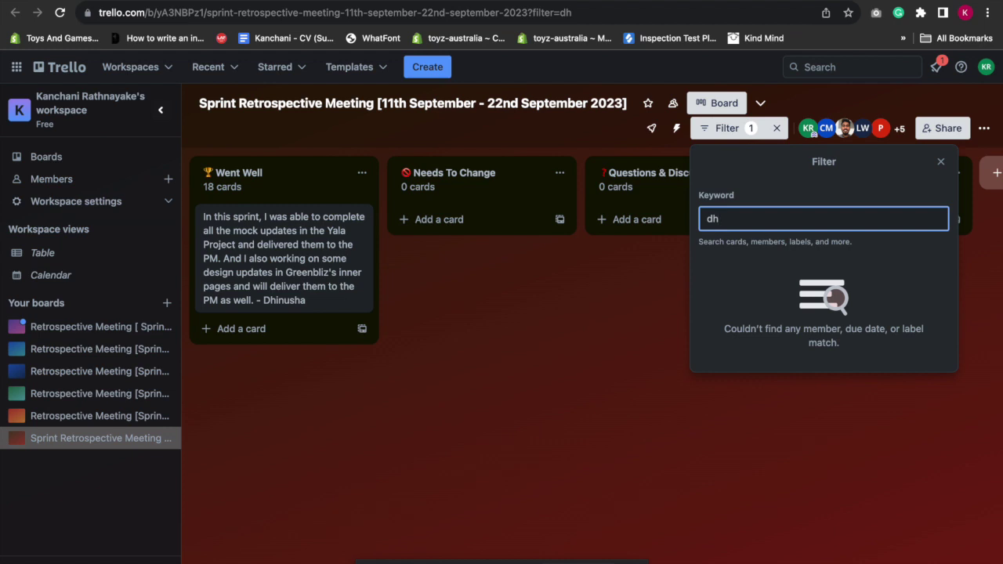
key("BackSpace")
key("BackSpace")
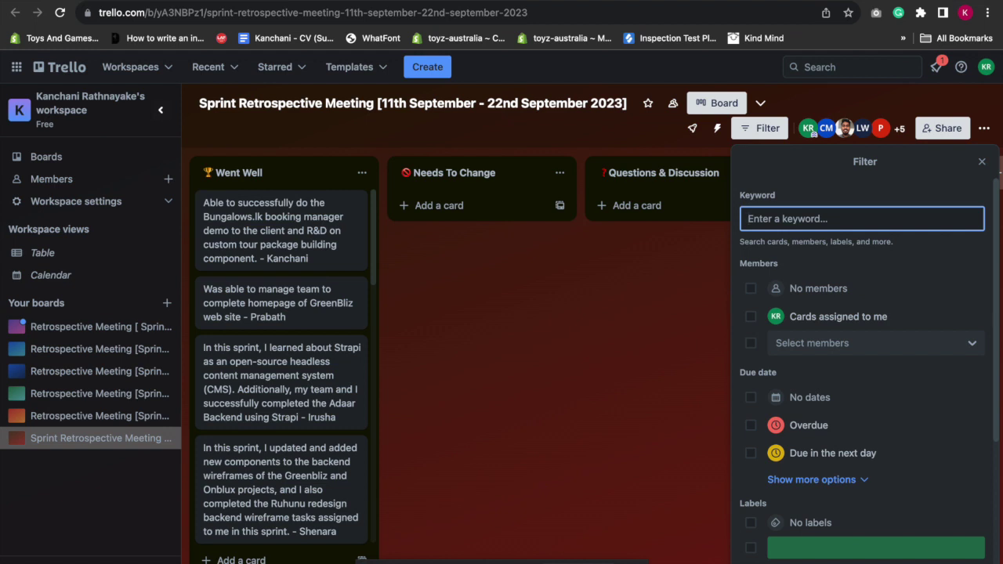
type("lahi")
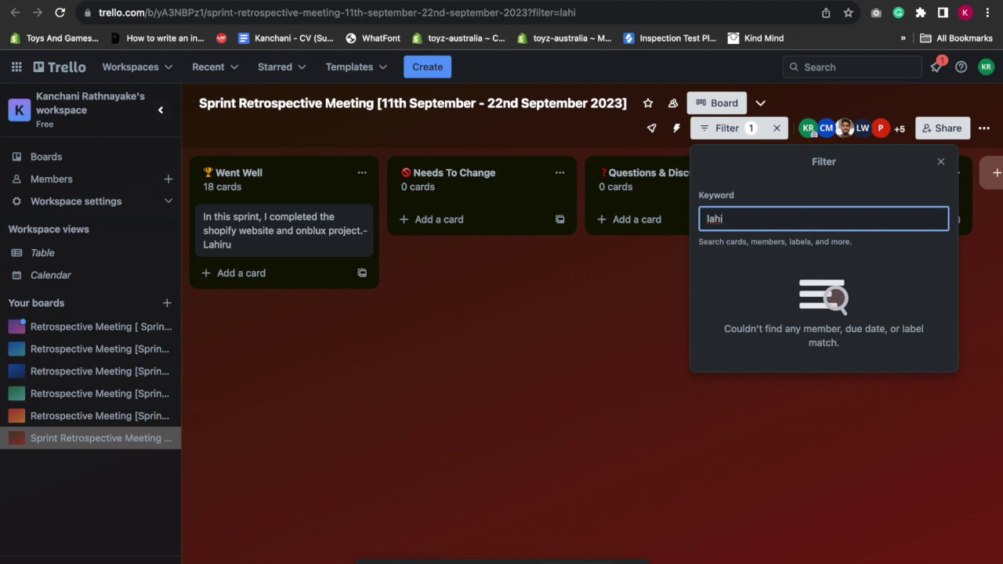
- Filter the cards by the name of the team member who redesigned the Ruhunu Hospital home page
key("BackSpace")
key("BackSpace")
key("BackSpace")
key("BackSpace")
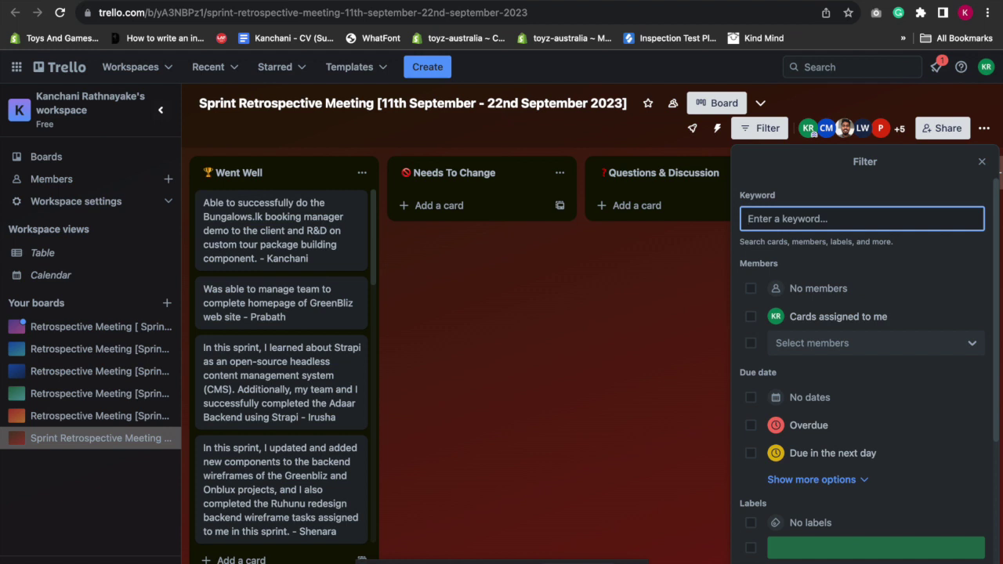
type("osha")
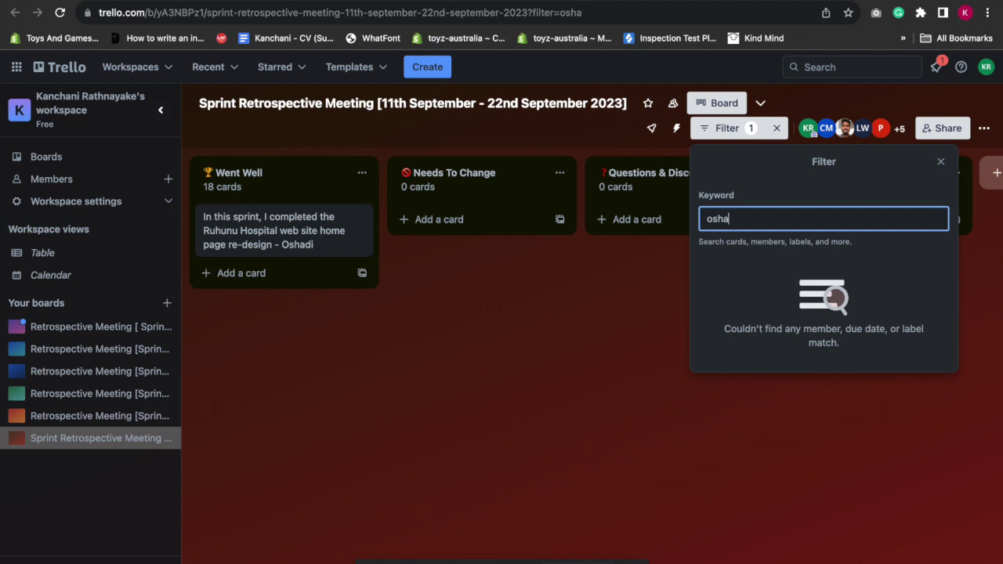
- Search the board's cards by the start of the name of the participant who first presented in the call
key("BackSpace")
key("BackSpace")
key("BackSpace")
key("BackSpace")
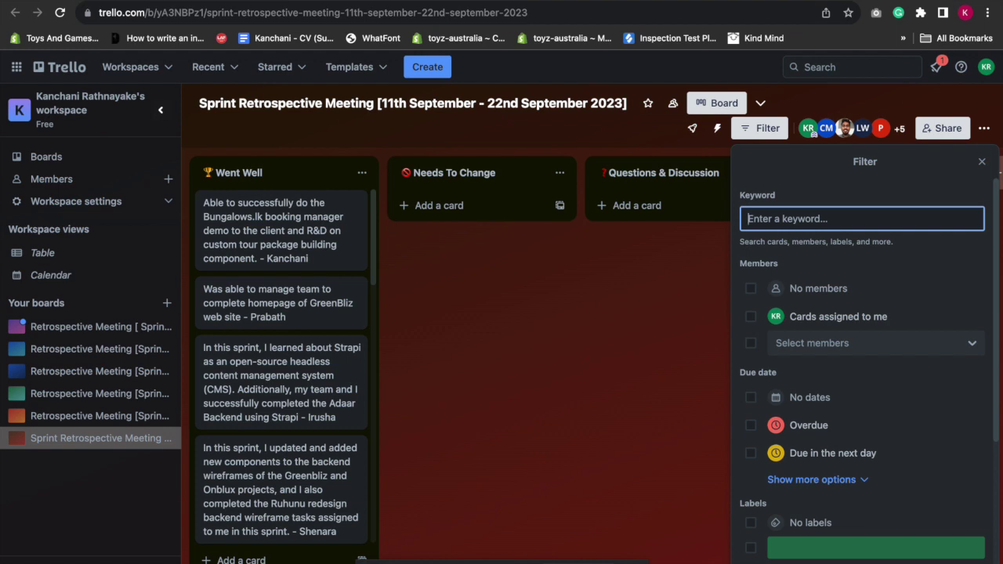
type("lak")
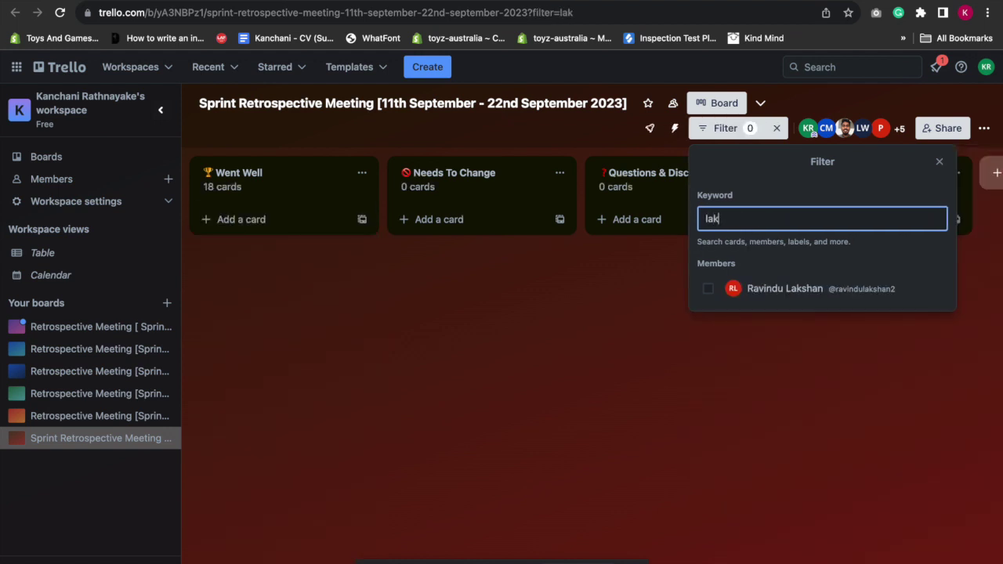
- Filter the cards by the name of the team member who worked on the ADDAR website components
key("BackSpace")
key("BackSpace")
key("BackSpace")
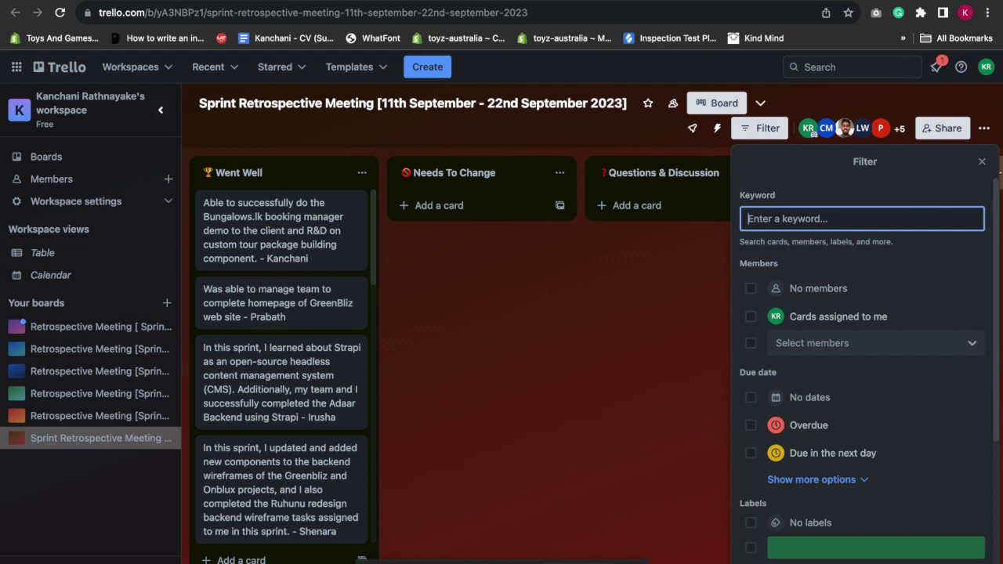
type("nuwa")
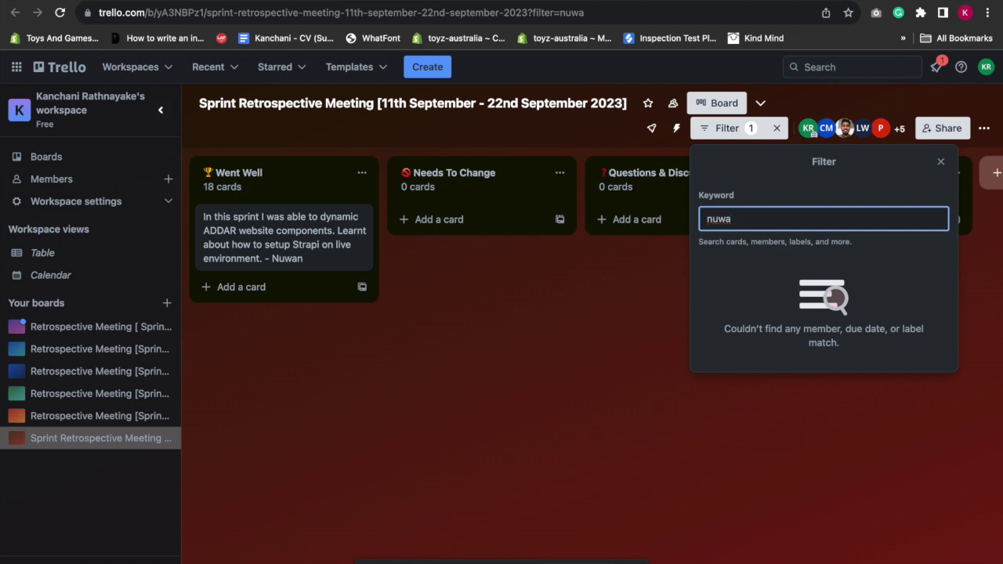
- Filter the cards by the name of the team member who built Greenbliz home page components and learned sails.js
key("BackSpace")
key("BackSpace")
key("BackSpace")
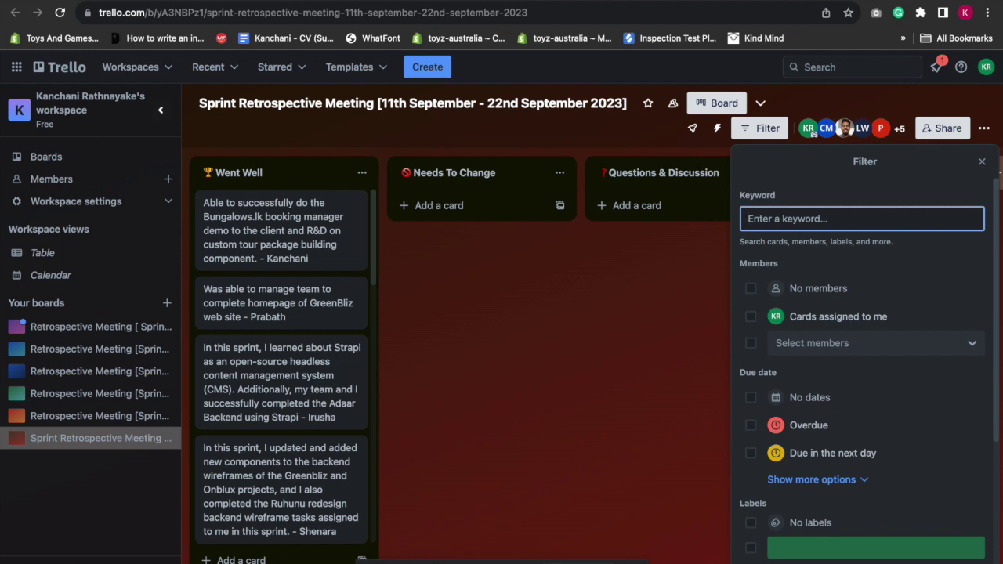
type("sand")
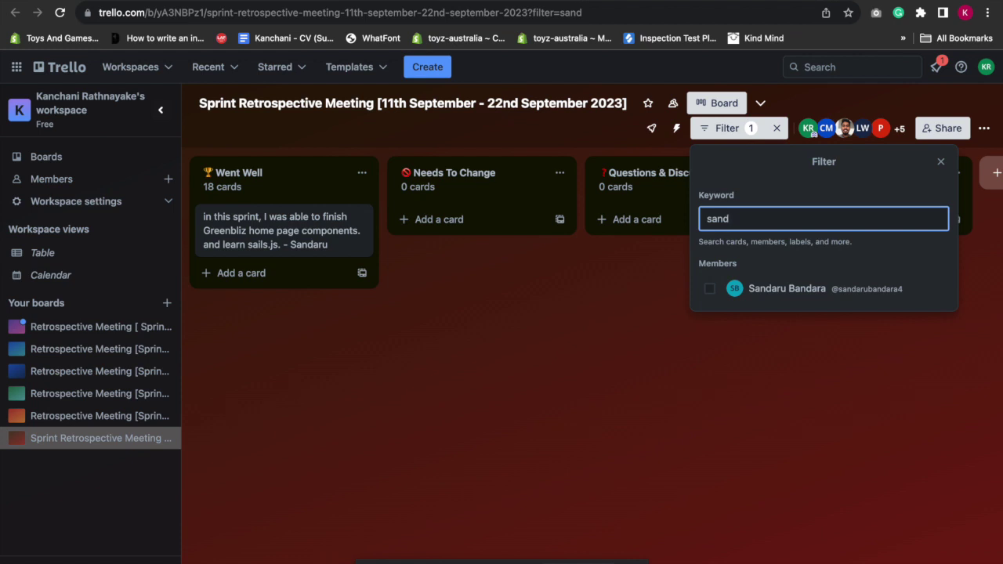
- Filter the cards by the first three letters of the name of the member who was able to finish all web with mobile projects
key("BackSpace")
key("BackSpace")
key("BackSpace")
key("BackSpace")
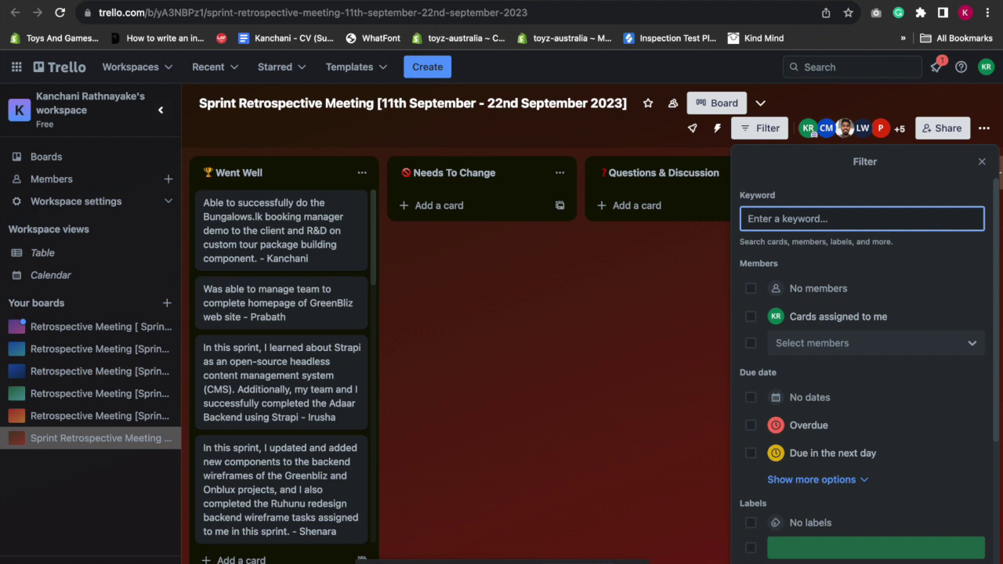
type("cha")
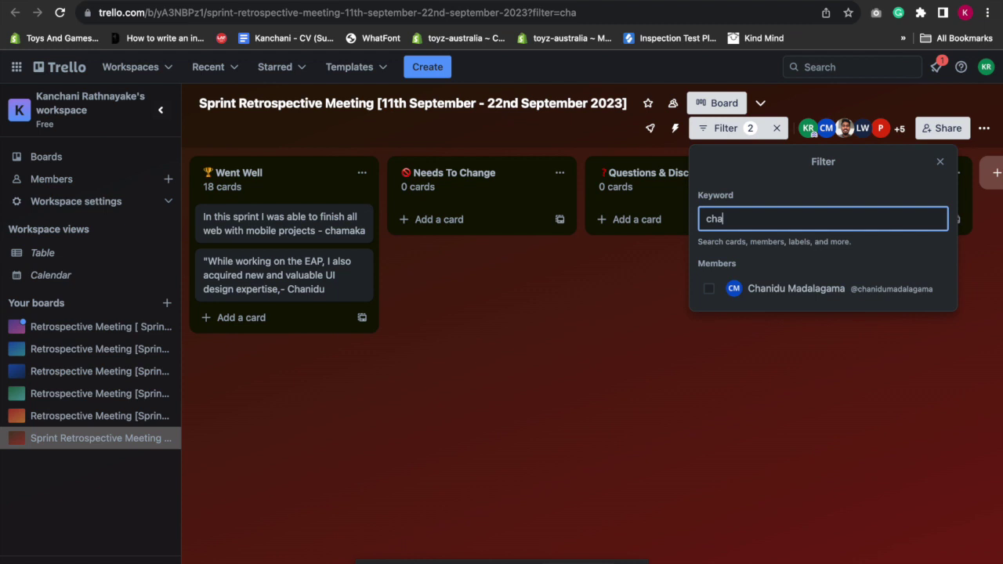
- Filter the cards by the first four letters of the name of the other member who finished the web with mobile projects
key("BackSpace")
key("BackSpace")
key("BackSpace")
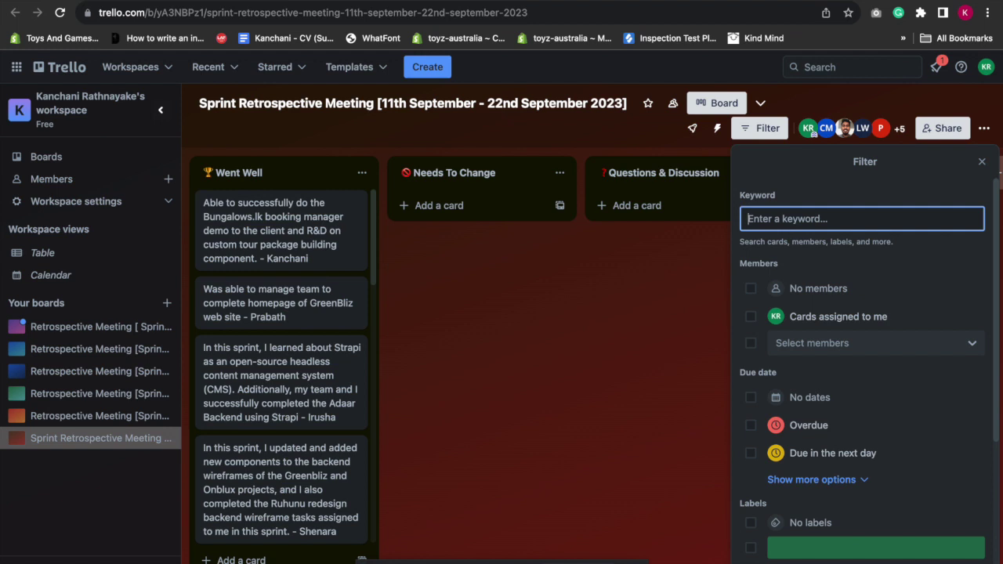
type("peru")
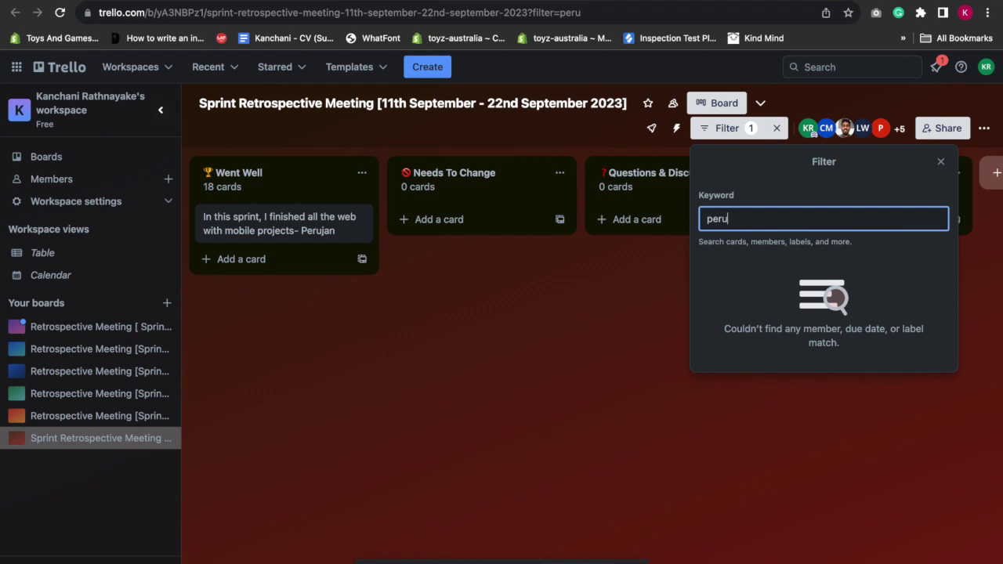
- Filter the cards by the first four letters of the name of the member presenting how to install Sails.js
key("BackSpace")
key("BackSpace")
key("BackSpace")
key("BackSpace")
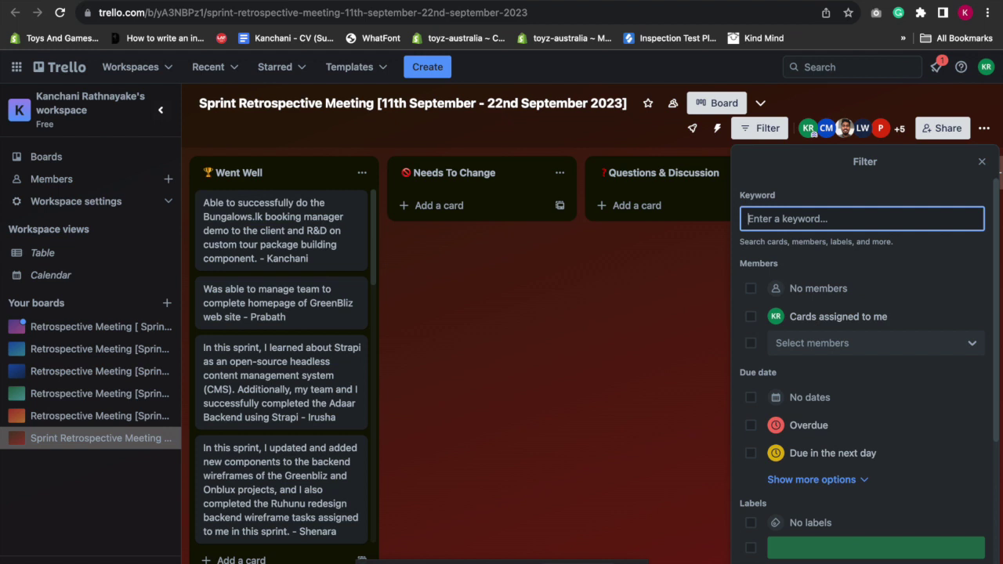
type("rusi")
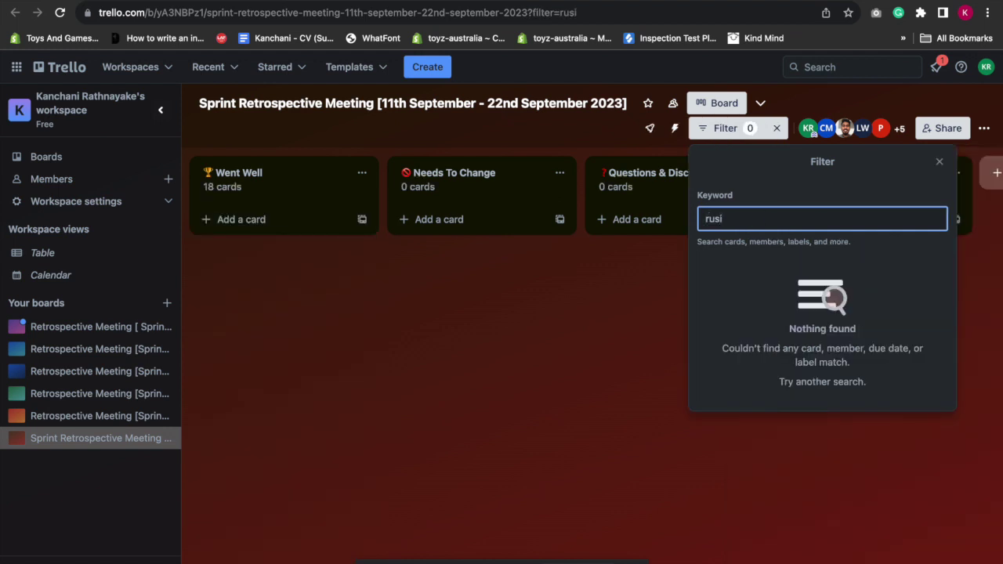
- Filter the cards by the first four letters of the name of the call participant starting with Y, and clear and close the filter
key("BackSpace")
key("BackSpace")
key("BackSpace")
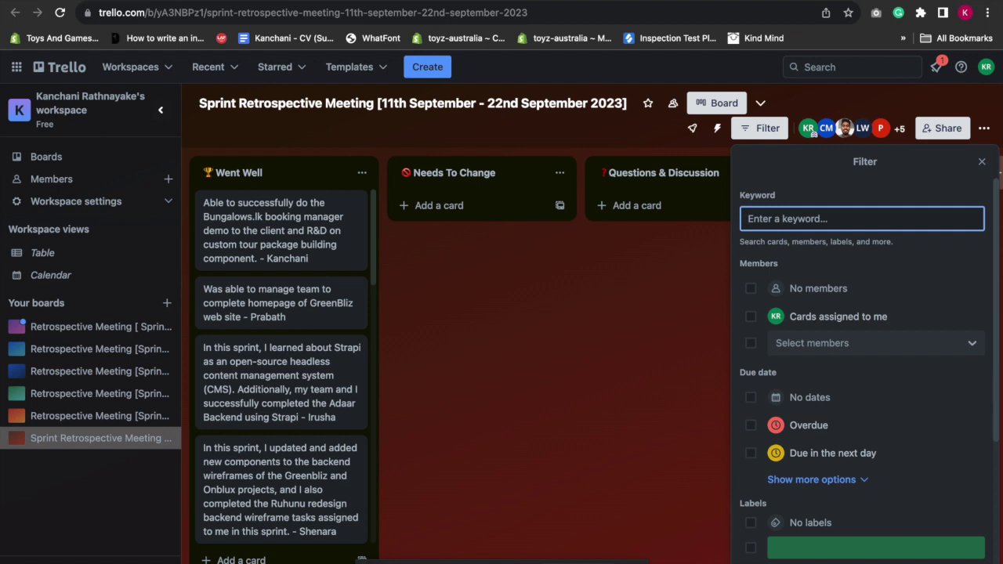
type("yams")
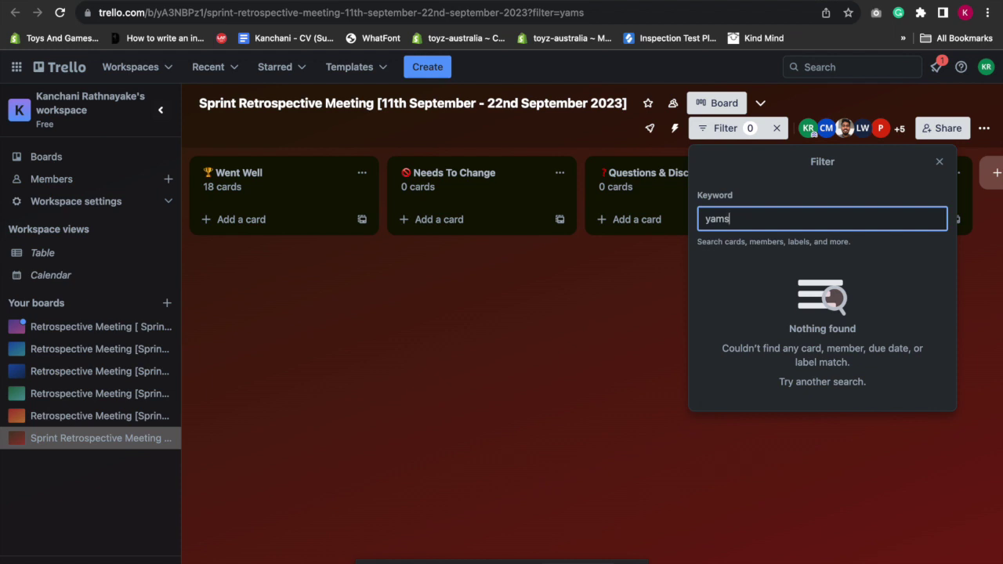
key("BackSpace")
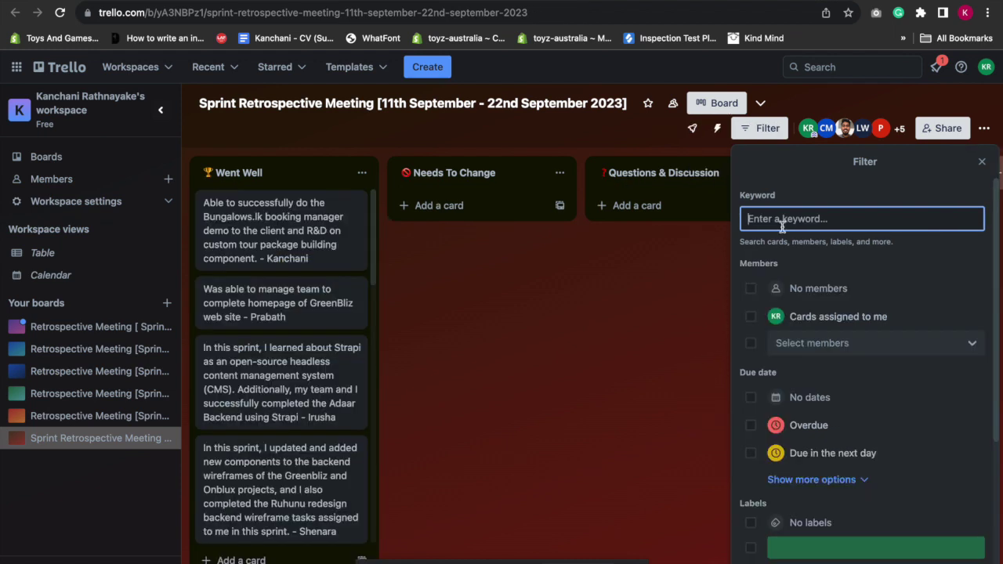
left_click(540, 416)
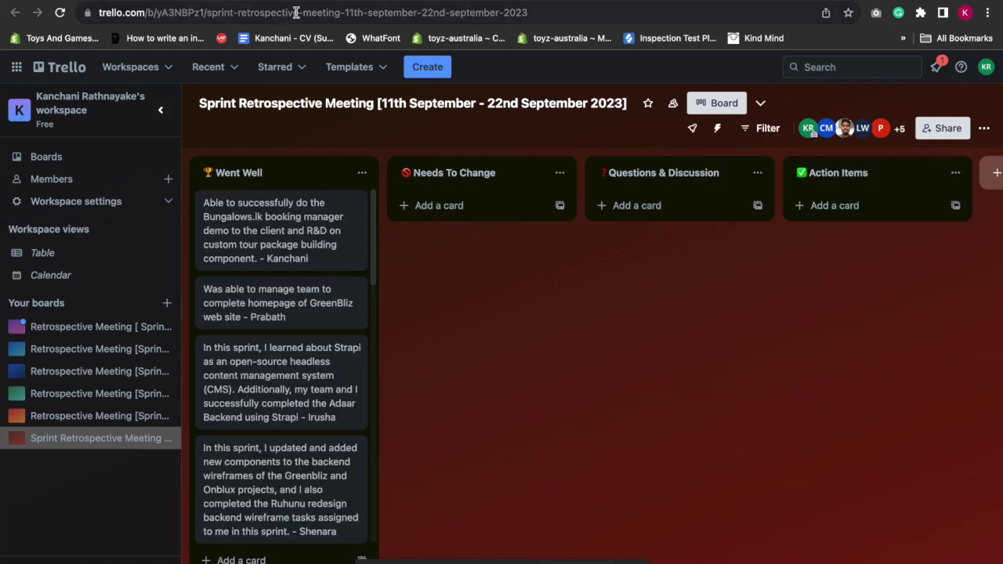
- Switch to the Confluence retrospective page and examine the end of the agenda table and the Trello Board checklist of members
key("ctrl+Tab")
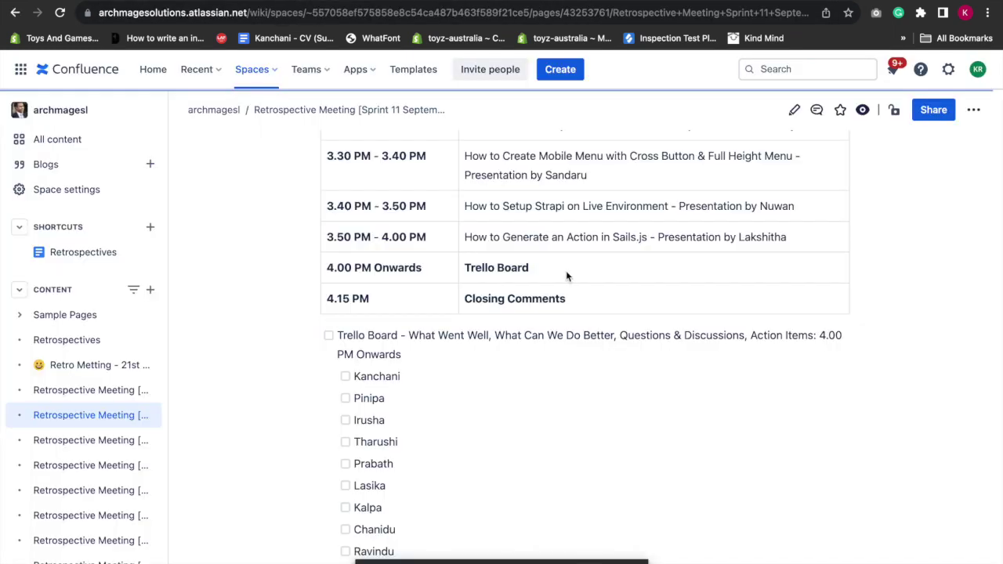
scroll(566, 270, "down", 1)
scroll(566, 270, "up", 2)
scroll(571, 276, "up", 1)
scroll(584, 290, "down", 2)
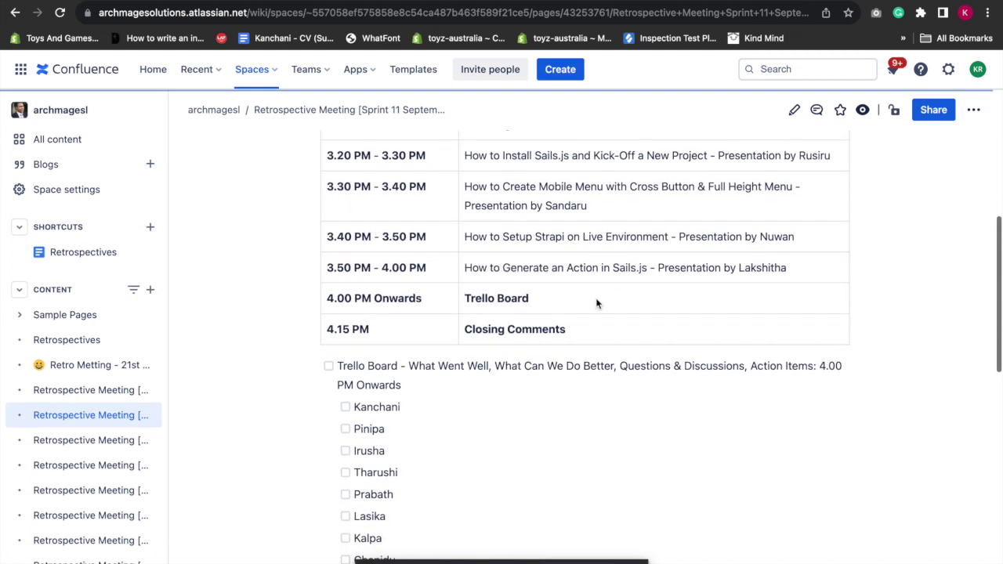
scroll(595, 303, "down", 1)
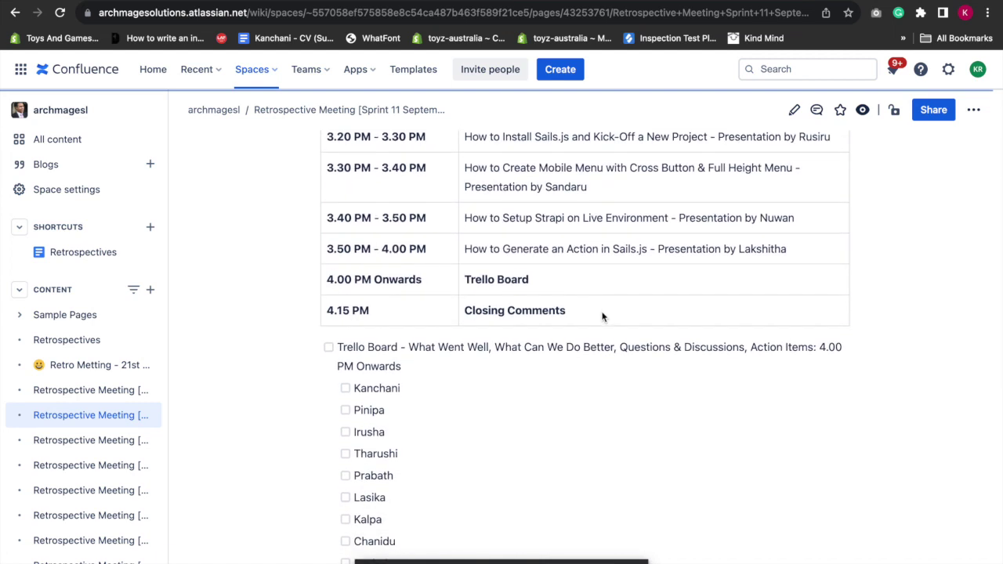
scroll(586, 297, "down", 1)
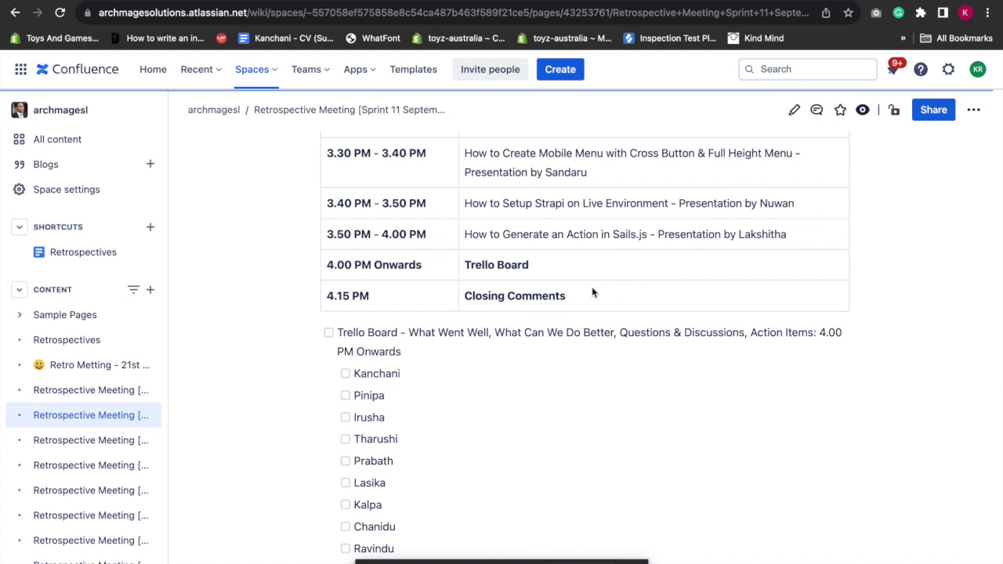
scroll(596, 310, "down", 2)
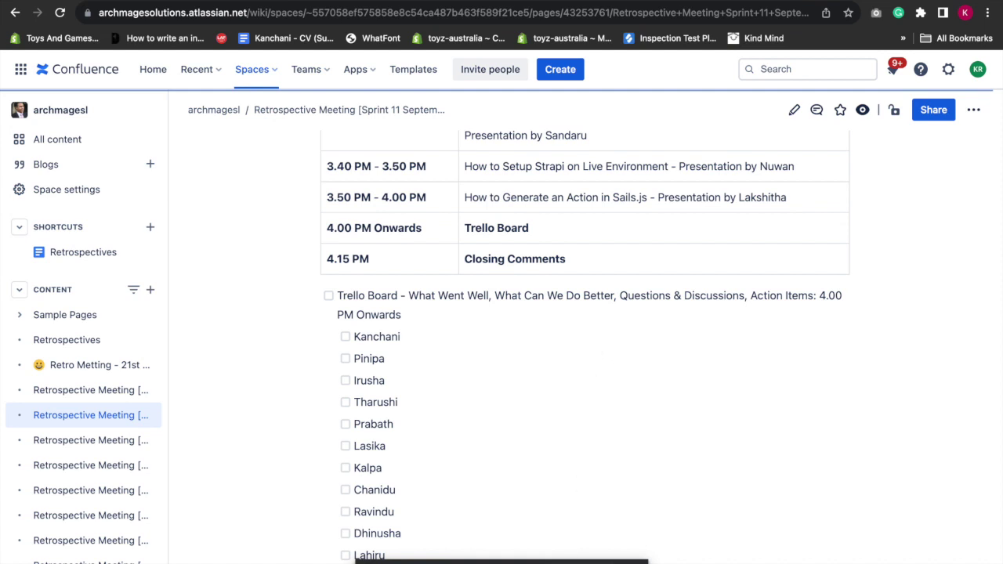
- Return to the Google Meet call and turn off the microphone
key("ctrl+Left")
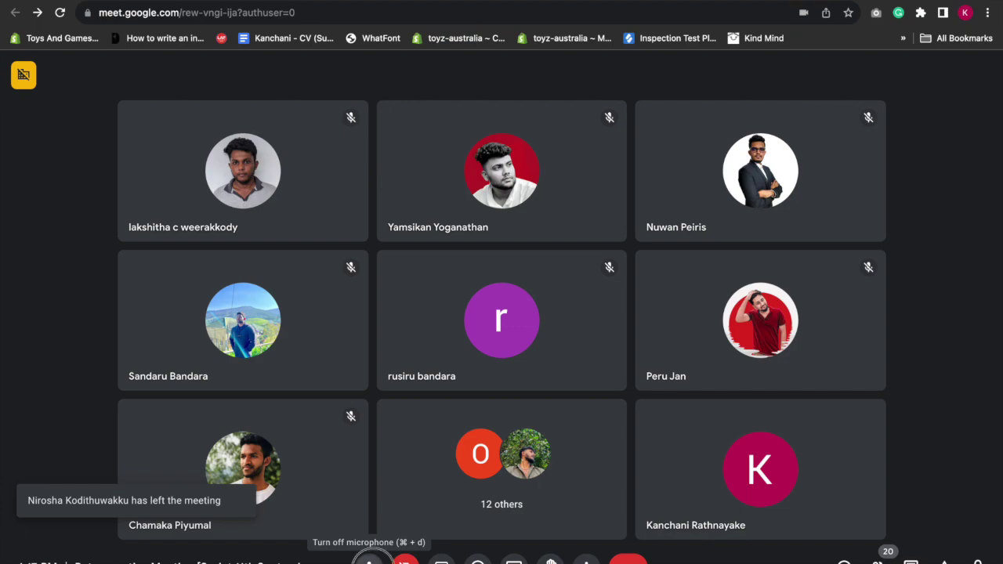
left_click(369, 558)
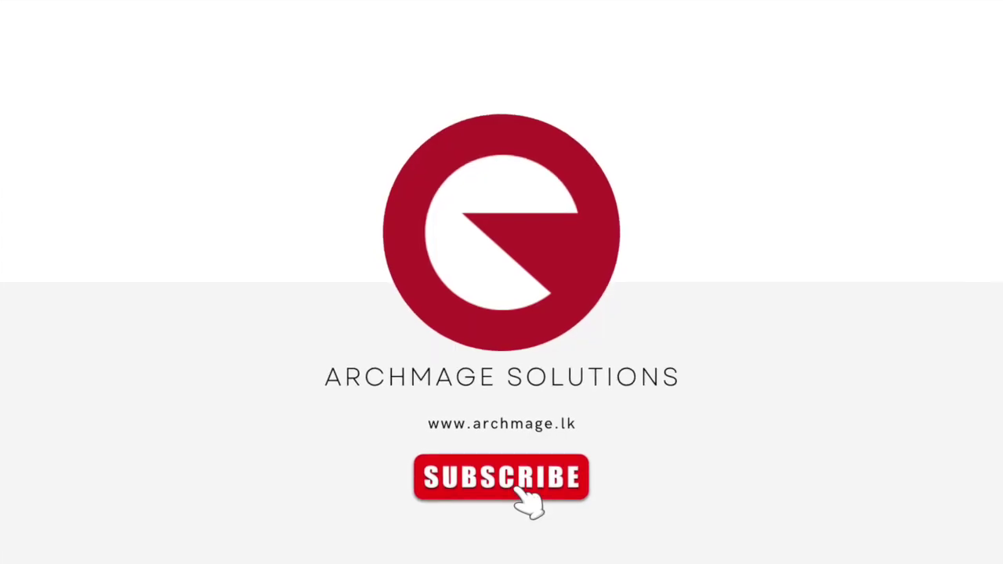